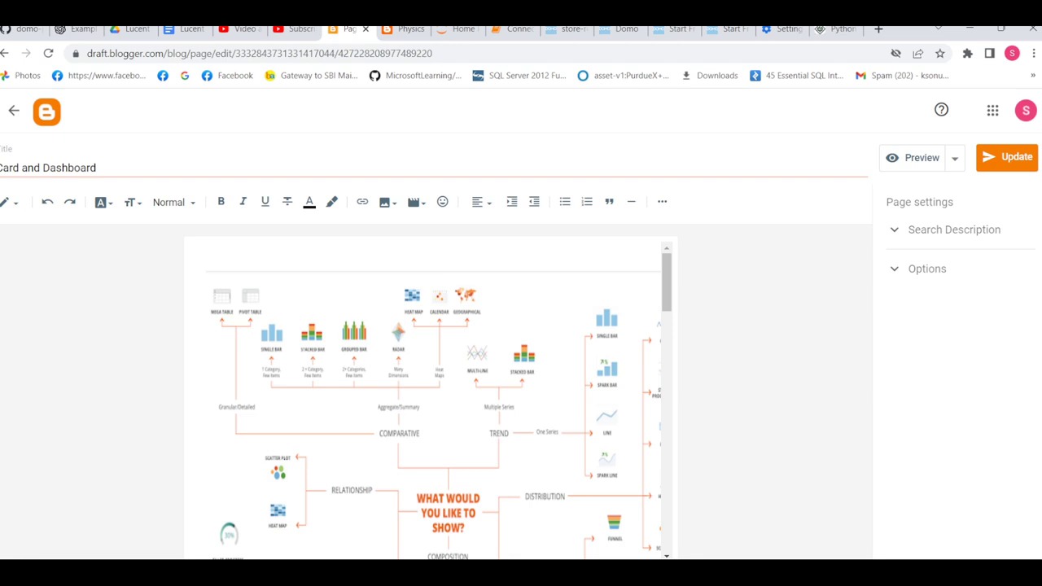
# - Switch to the Domo browser tab and sign in to the account
pyautogui.scroll(-3, 430, 399)
pyautogui.scroll(-6, 430, 399)
pyautogui.scroll(3, 430, 399)
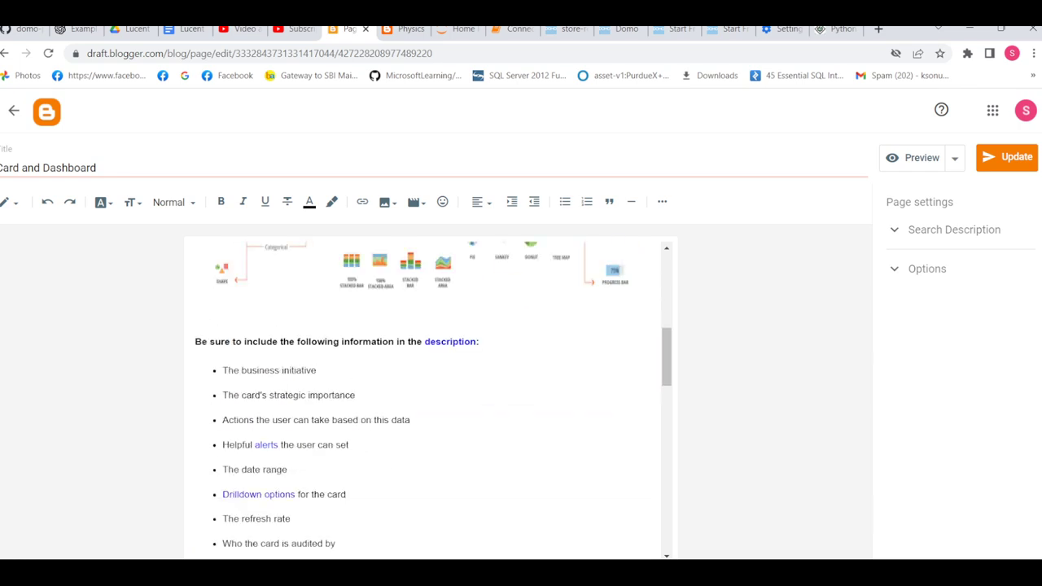
pyautogui.scroll(3, 430, 399)
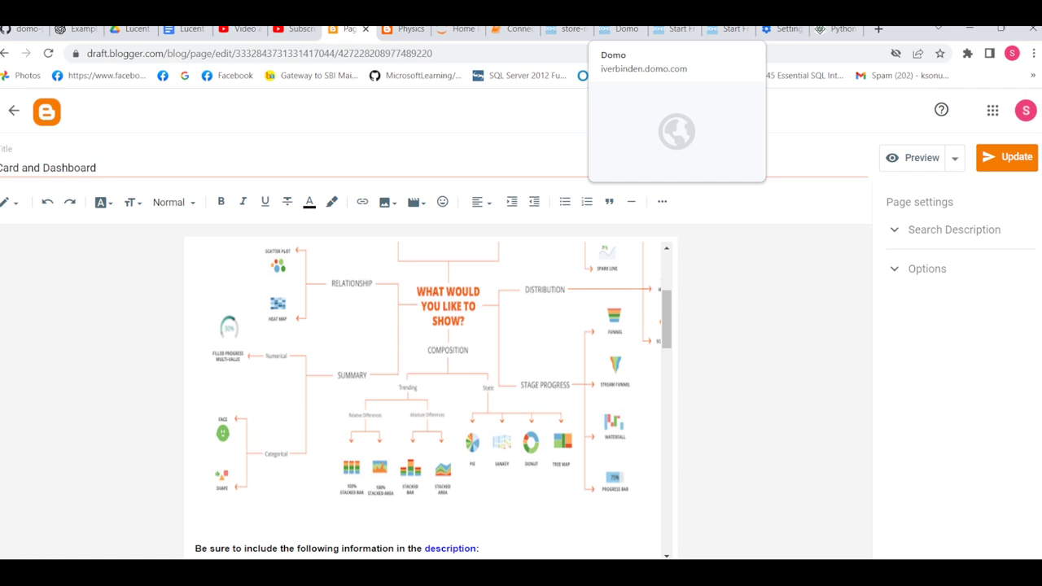
pyautogui.scroll(3, 430, 399)
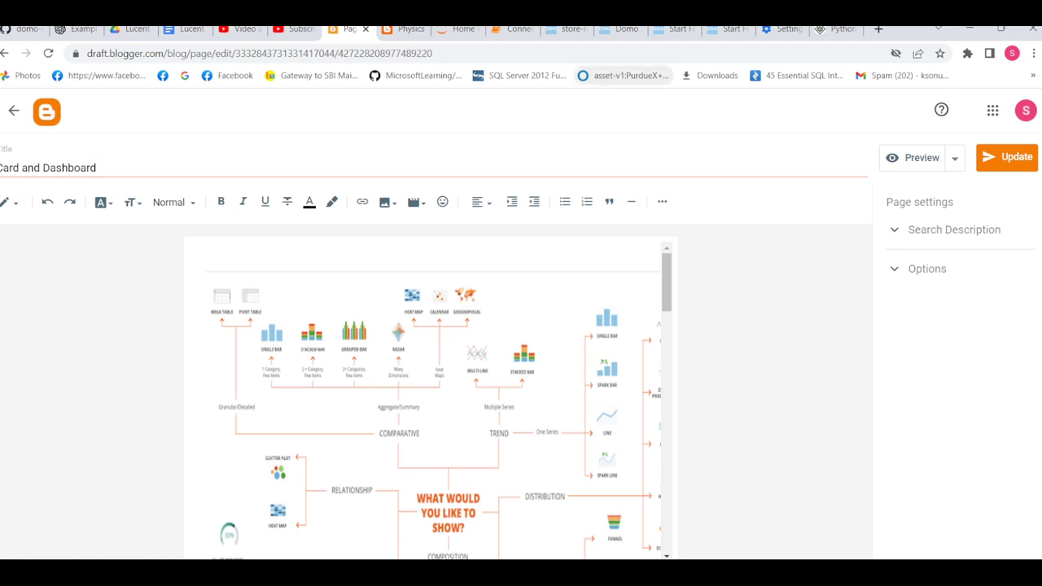
pyautogui.click(623, 28)
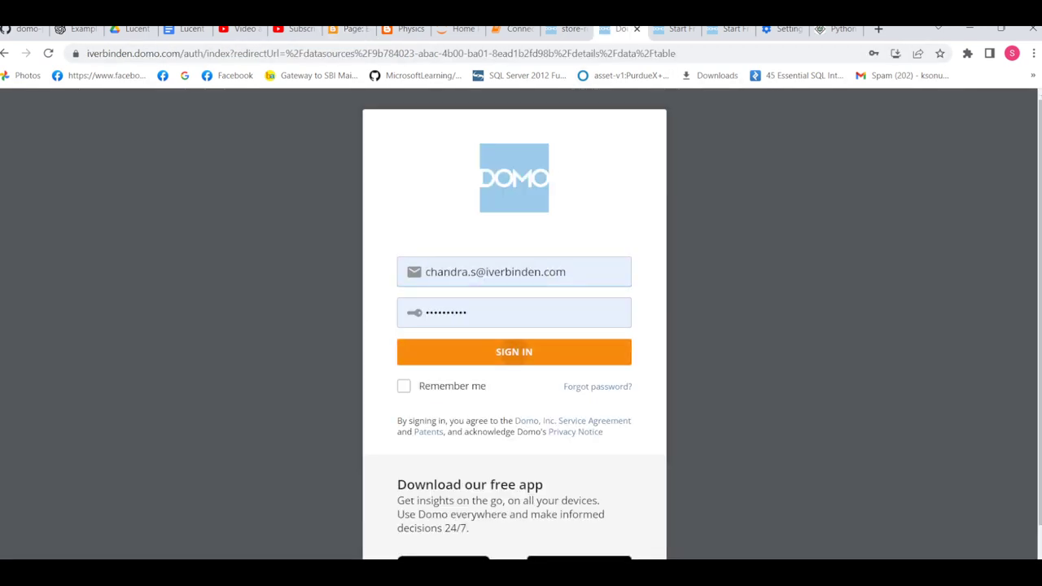
pyautogui.press('Return')
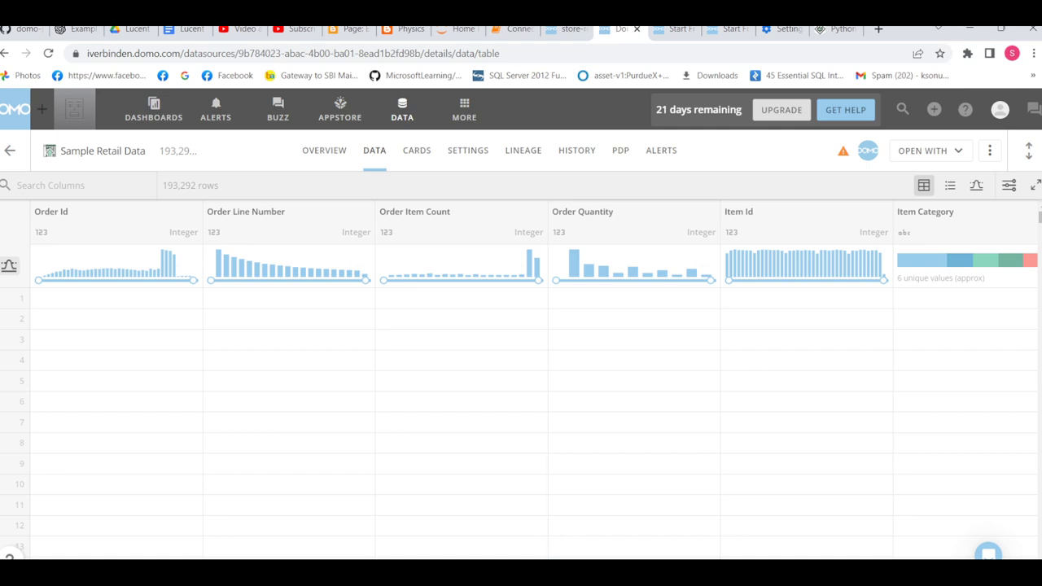
# - Browse the twelve cards connected to Sample Retail Data, including Gross Revenue and Revenue by State
pyautogui.click(324, 149)
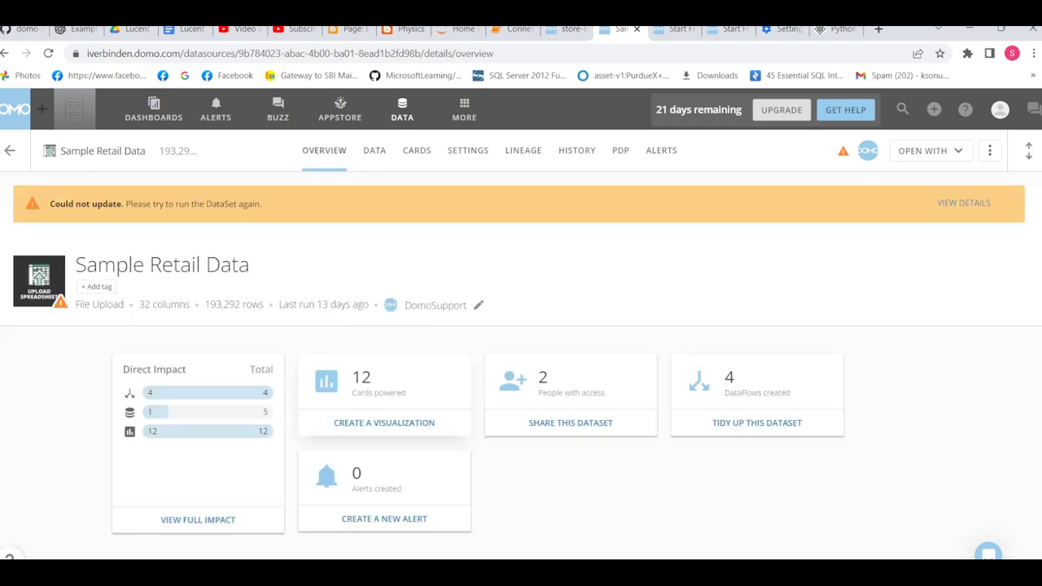
pyautogui.click(384, 422)
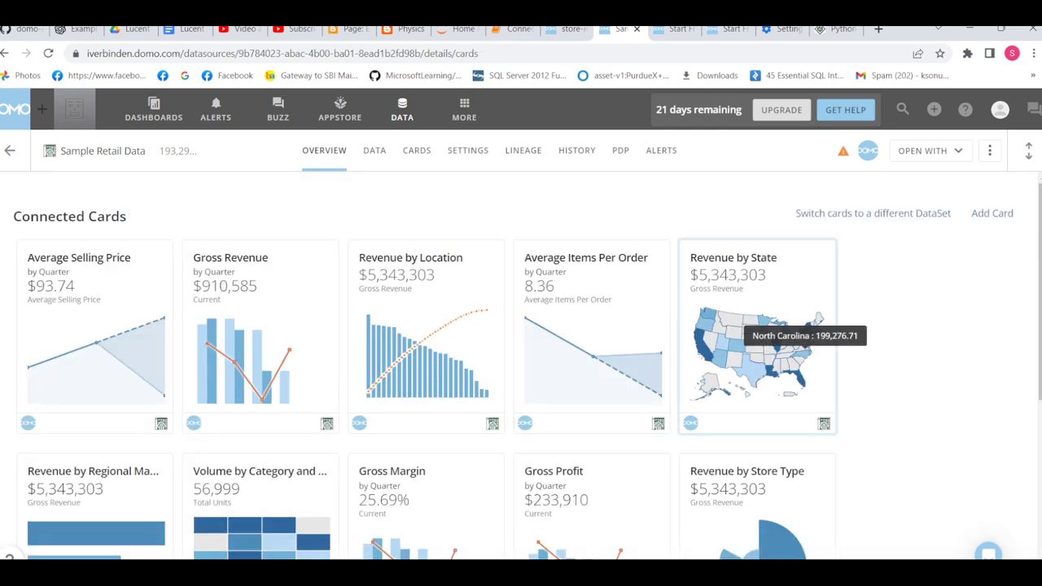
pyautogui.scroll(-2, 757, 342)
pyautogui.scroll(-2, 521, 358)
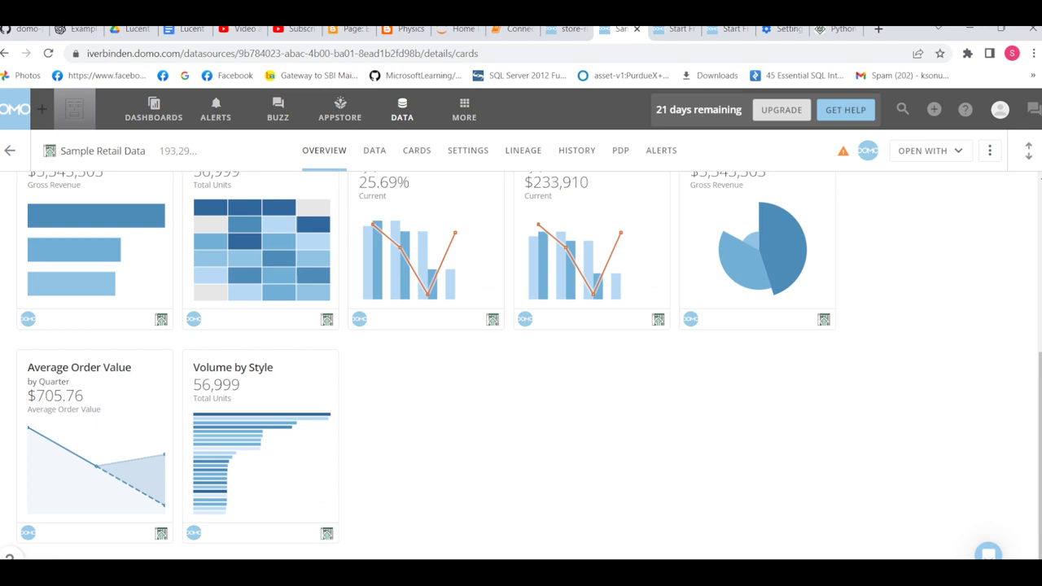
pyautogui.scroll(3, 521, 358)
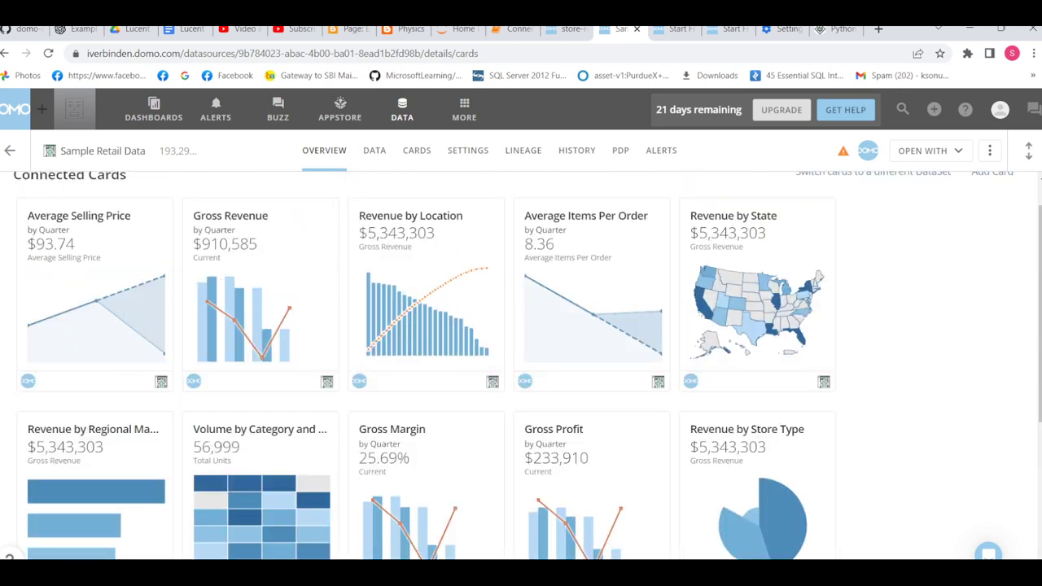
pyautogui.scroll(-2, 521, 358)
pyautogui.scroll(-2, 521, 358)
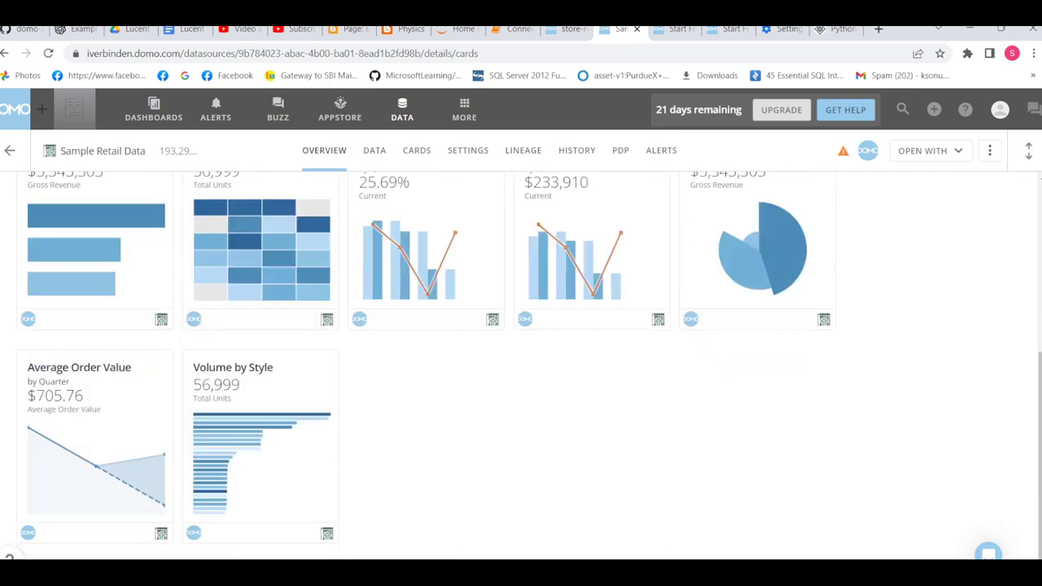
pyautogui.scroll(4, 521, 358)
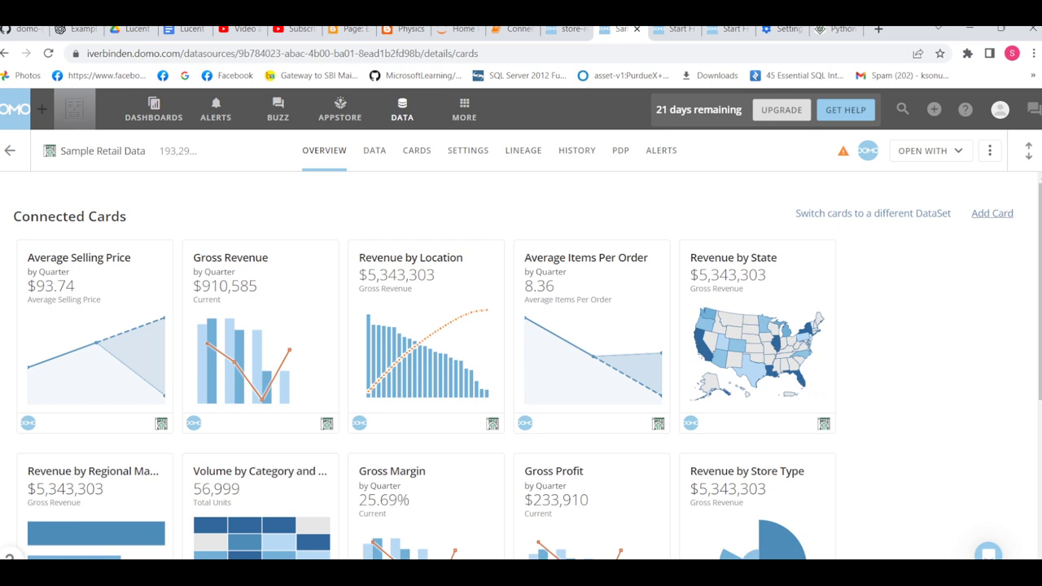
# - Start a new Analyzer card from the Sample Retail Data dataset
pyautogui.click(993, 214)
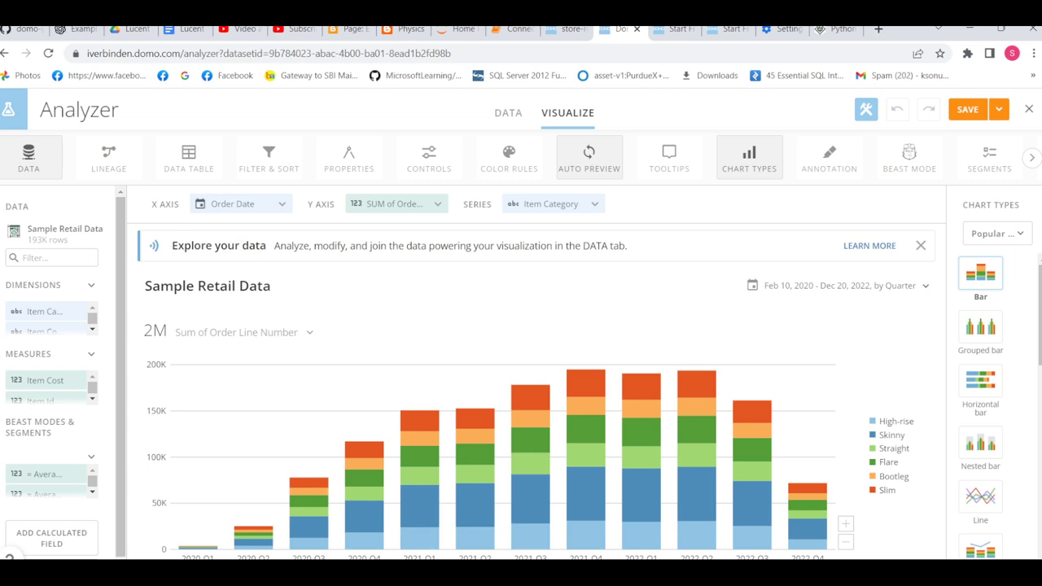
pyautogui.scroll(-3, 981, 407)
pyautogui.scroll(-3, 981, 407)
pyautogui.scroll(-3, 981, 407)
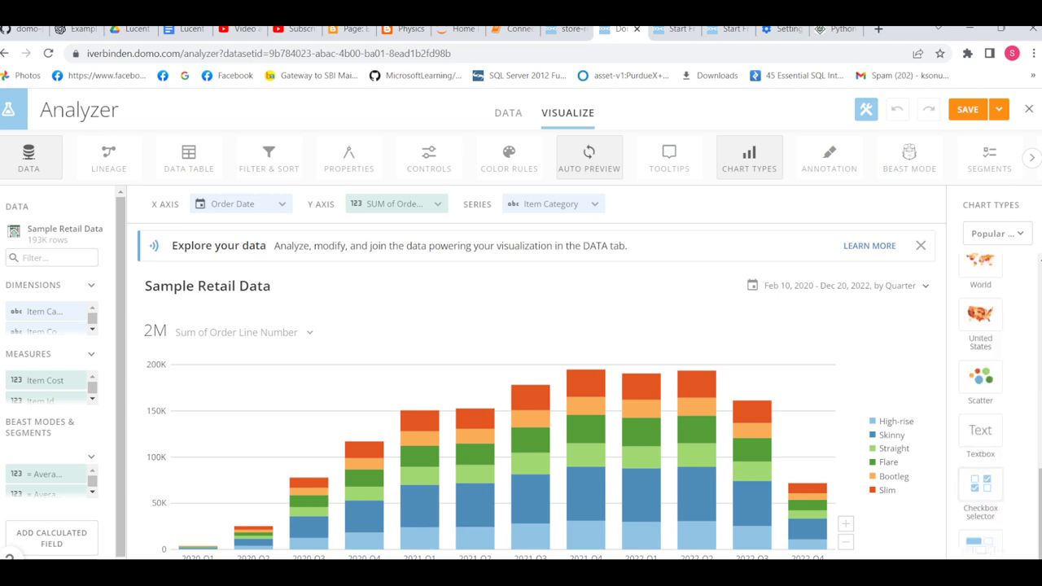
pyautogui.scroll(5, 980, 407)
pyautogui.scroll(5, 981, 407)
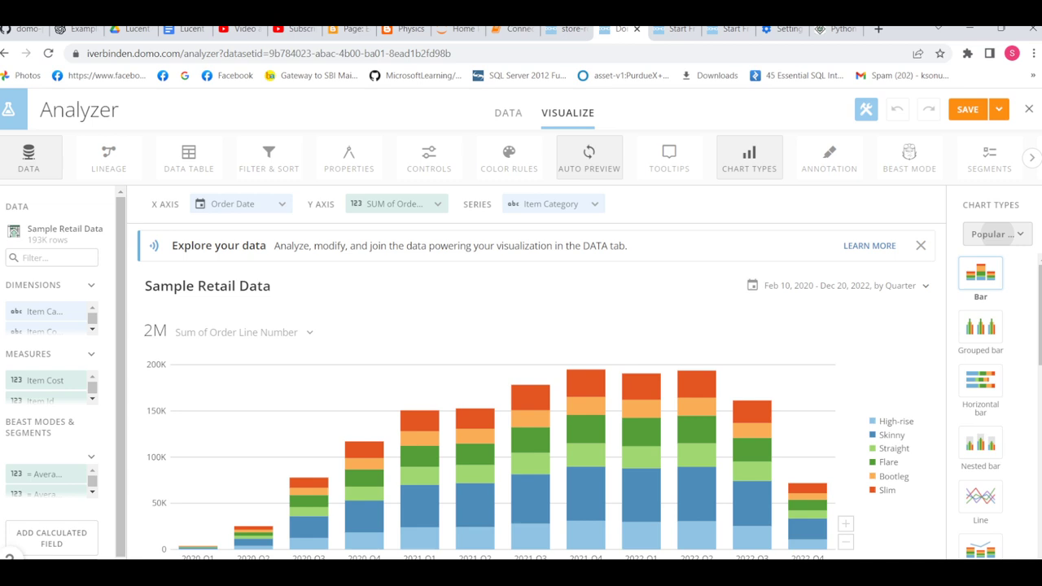
# - Review the chart type categories and date range, then dismiss the Explore your data banner
pyautogui.click(997, 234)
pyautogui.click(838, 286)
pyautogui.click(838, 286)
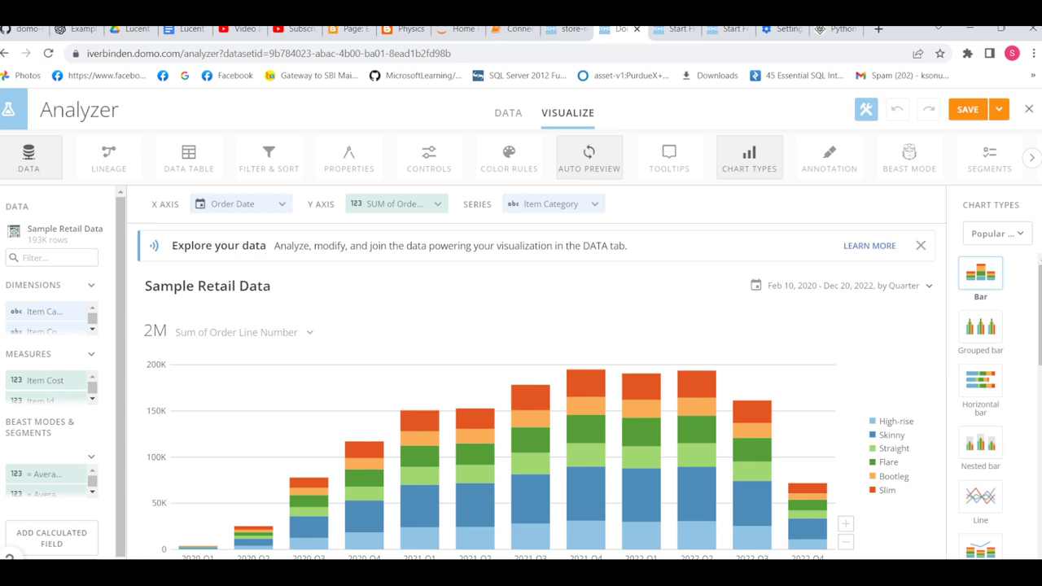
pyautogui.click(921, 245)
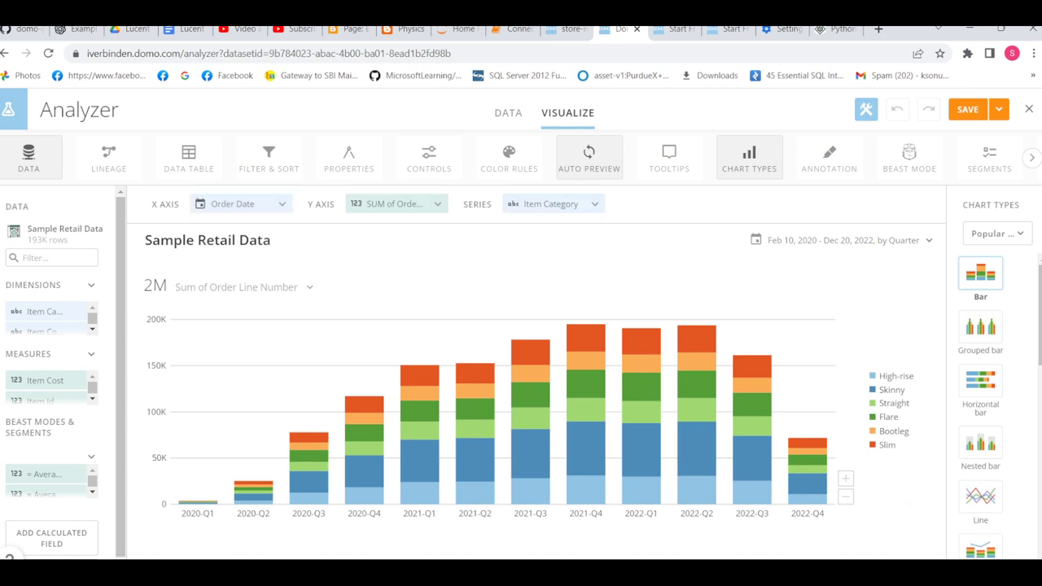
pyautogui.click(998, 234)
pyautogui.scroll(-2, 956, 351)
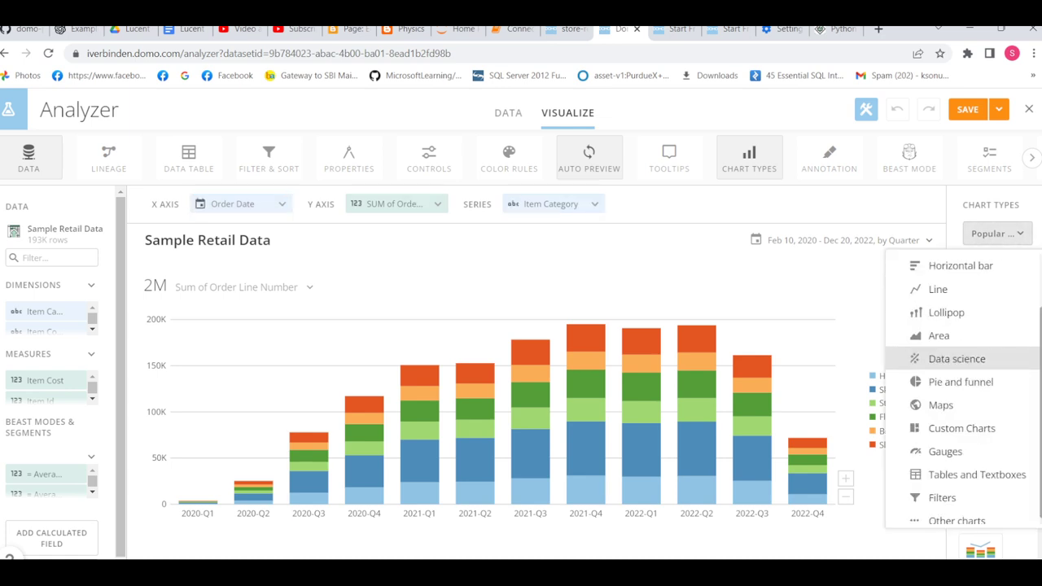
pyautogui.scroll(3, 956, 423)
pyautogui.press('Escape')
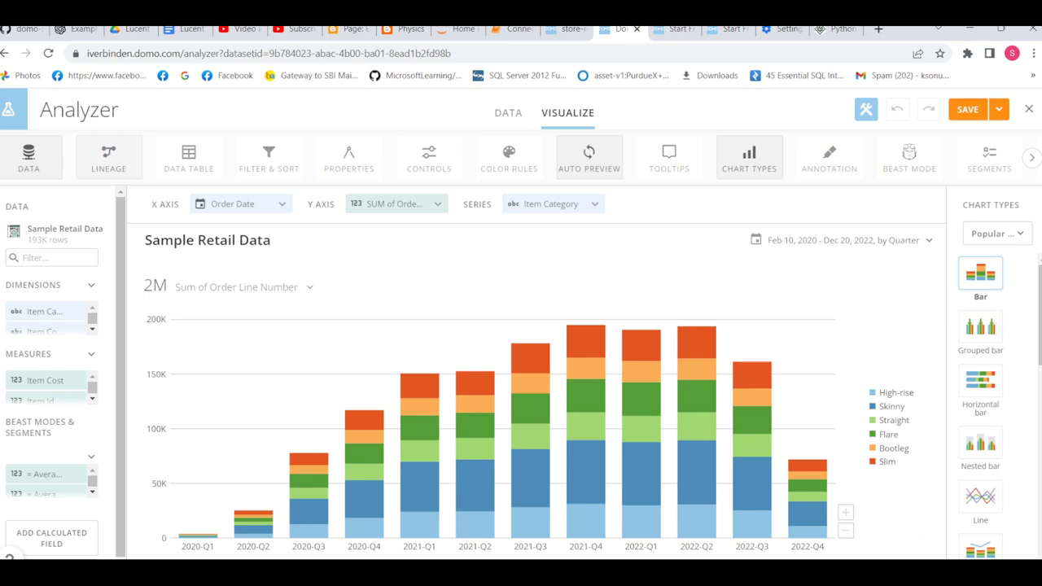
pyautogui.click(108, 157)
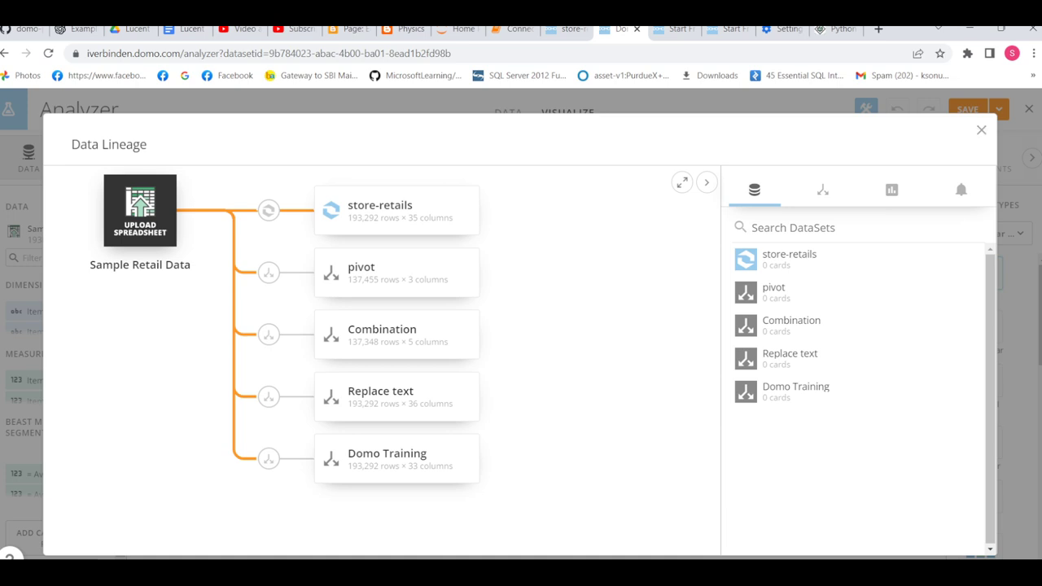
pyautogui.click(822, 188)
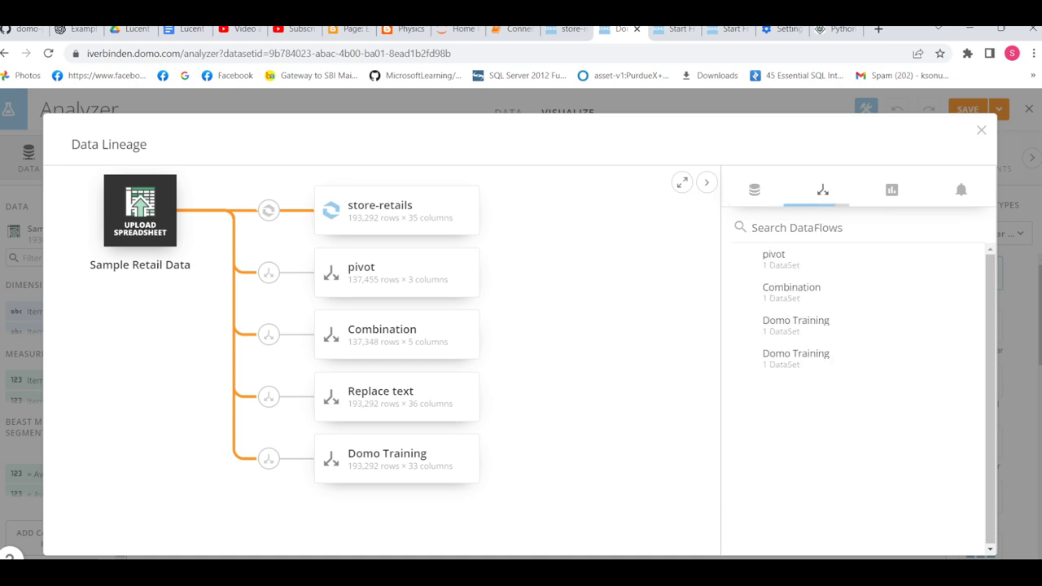
pyautogui.click(753, 189)
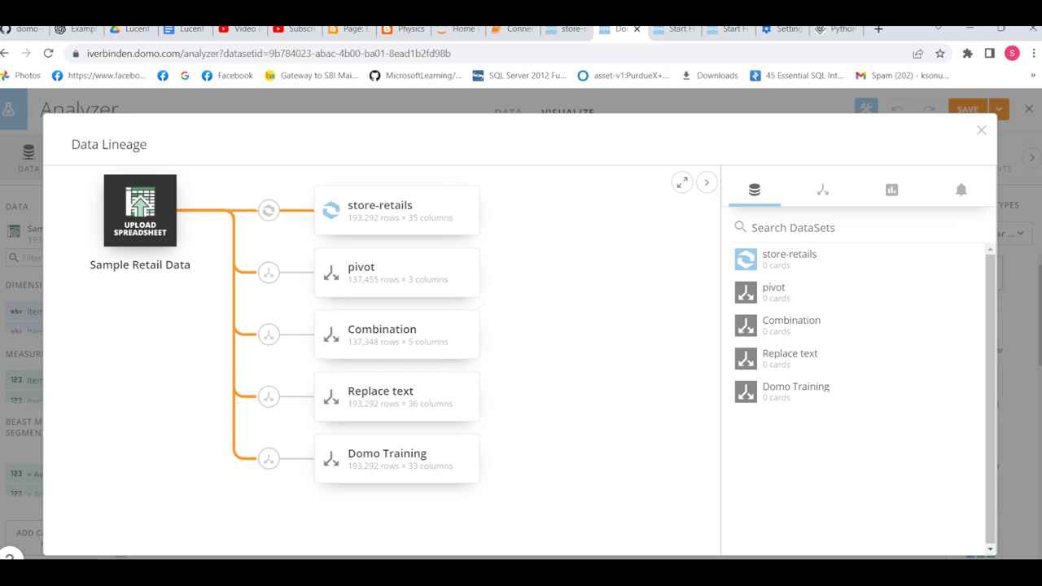
pyautogui.click(707, 182)
pyautogui.click(982, 183)
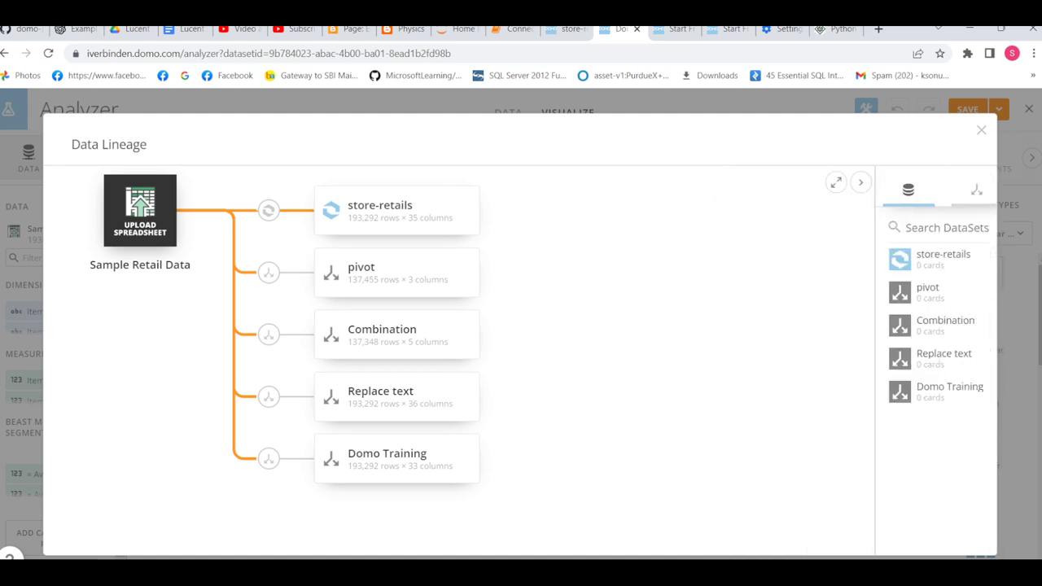
pyautogui.click(383, 268)
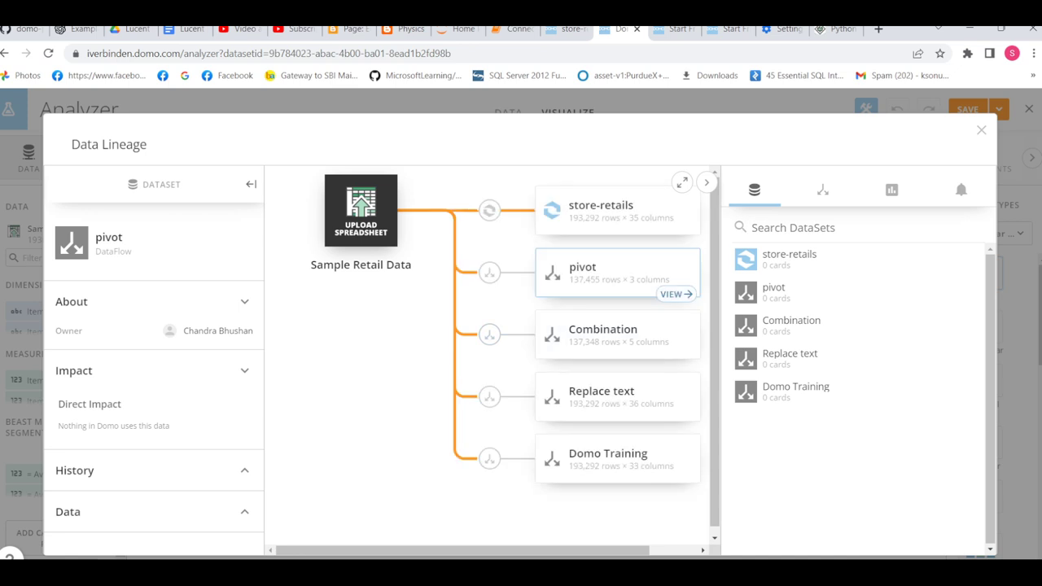
pyautogui.click(981, 130)
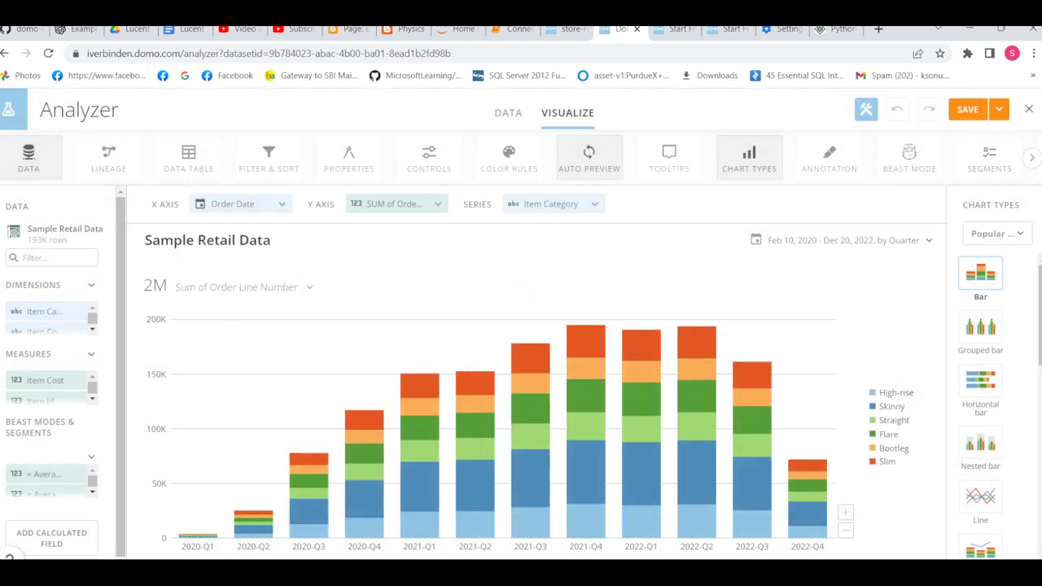
# - Show the Data Table under the chart, expand it full size, then collapse it
pyautogui.click(188, 159)
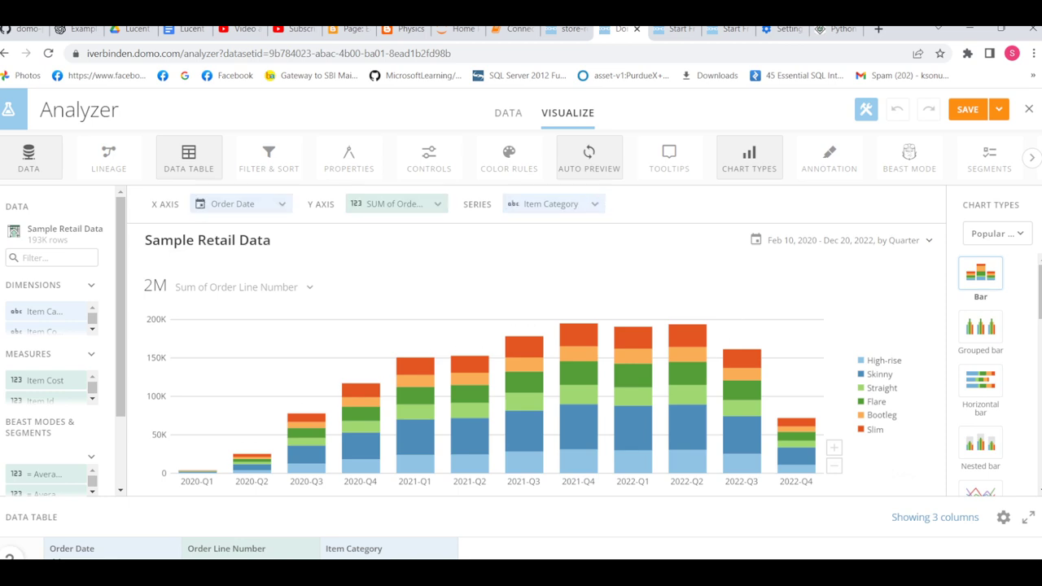
pyautogui.click(1028, 517)
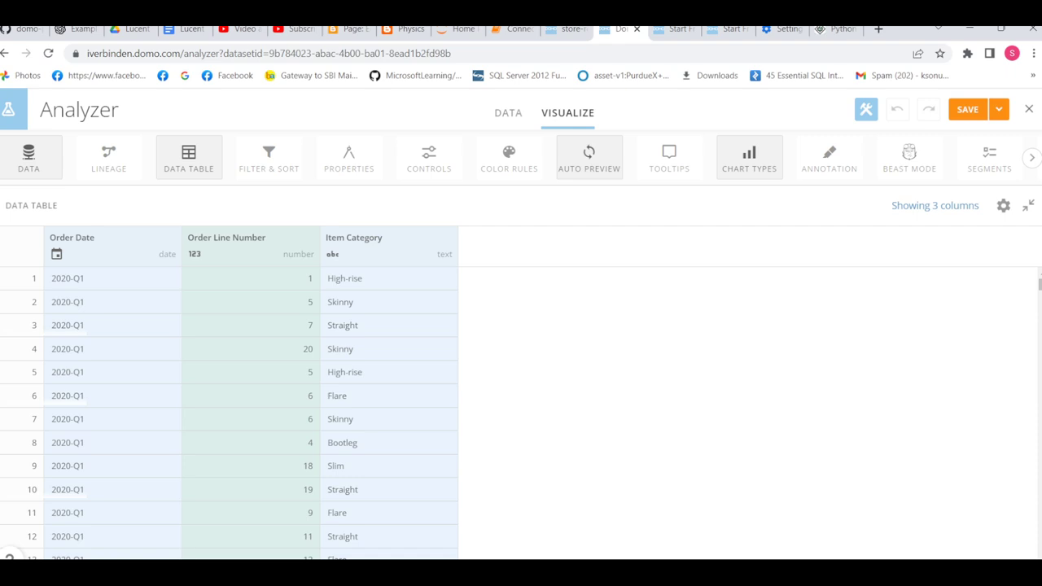
pyautogui.click(1028, 205)
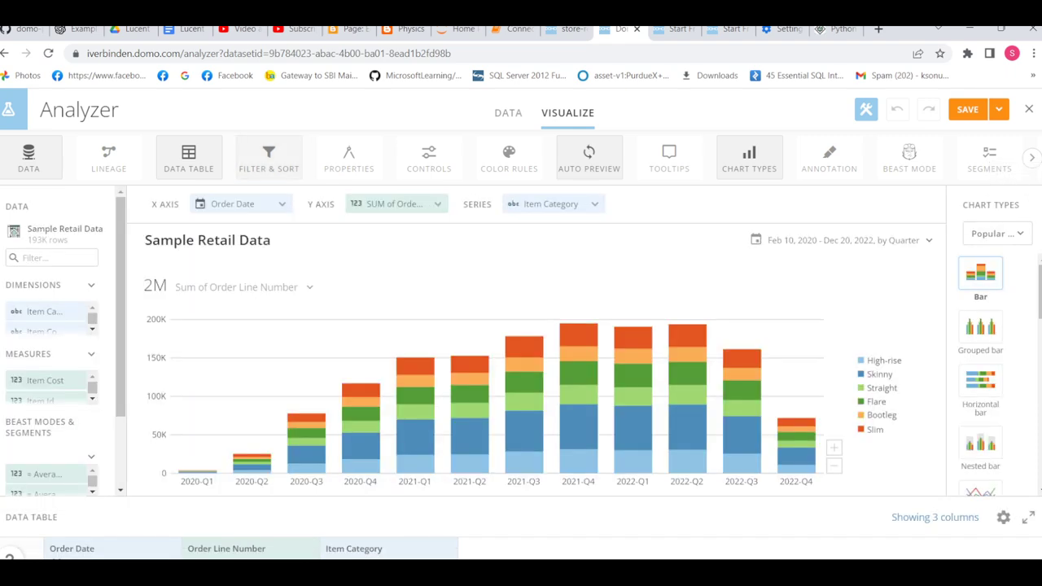
# - Open the Filter & Sort, Properties and quick filter Controls panels beside the chart
pyautogui.click(269, 159)
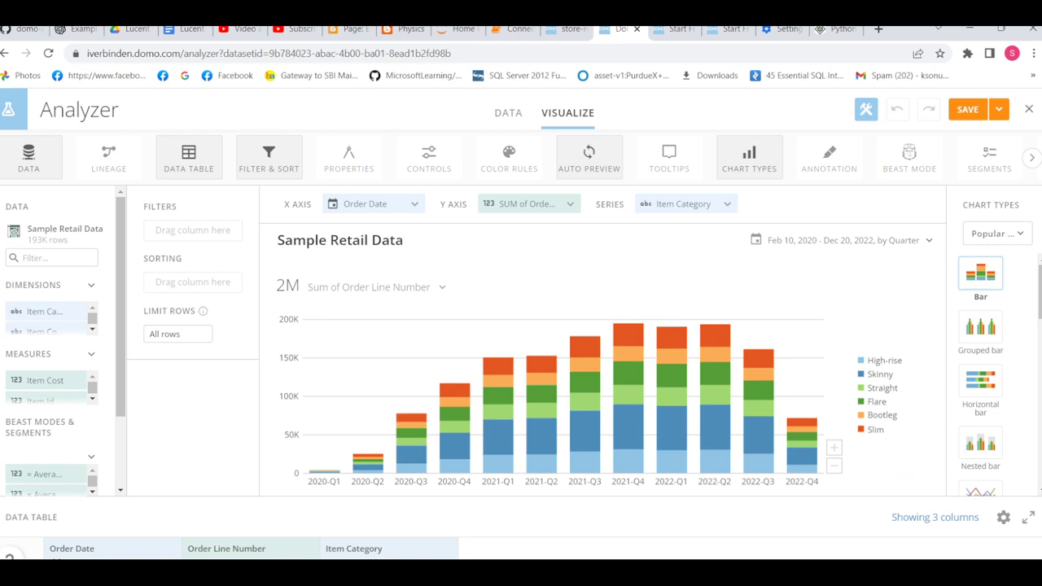
pyautogui.click(348, 159)
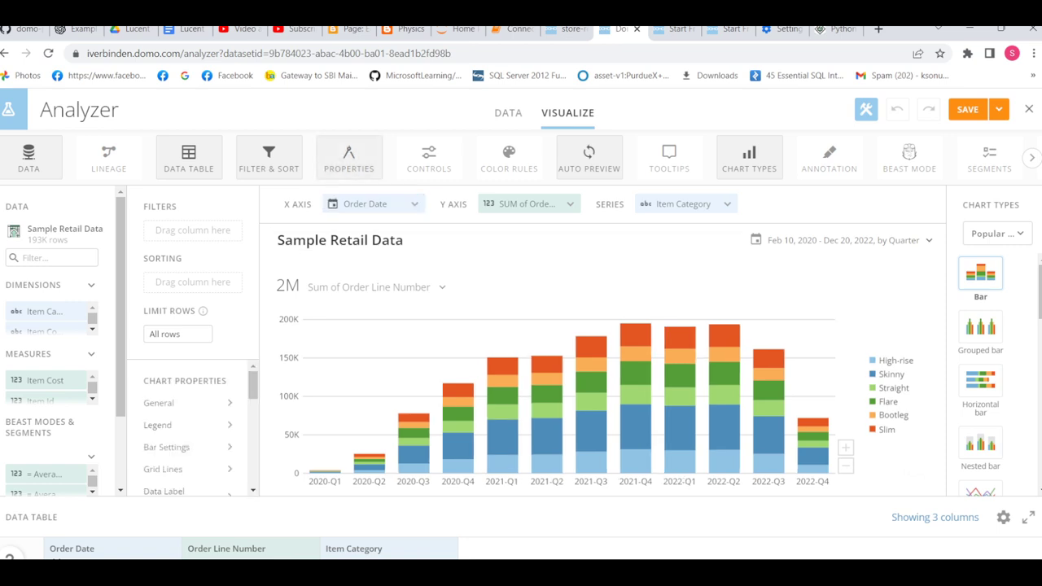
pyautogui.scroll(-3, 187, 428)
pyautogui.scroll(-3, 187, 428)
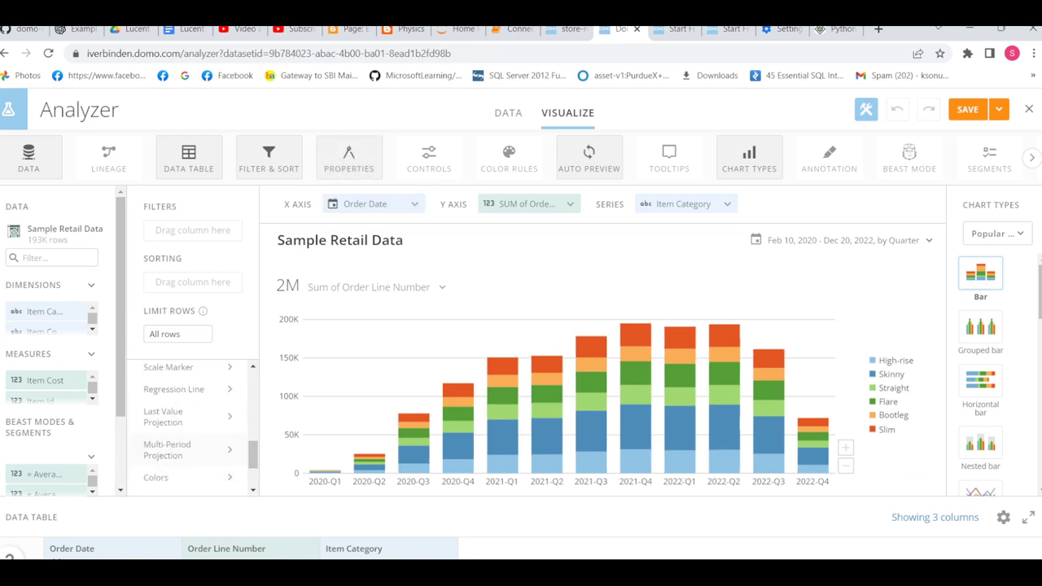
pyautogui.scroll(3, 187, 427)
pyautogui.scroll(3, 188, 427)
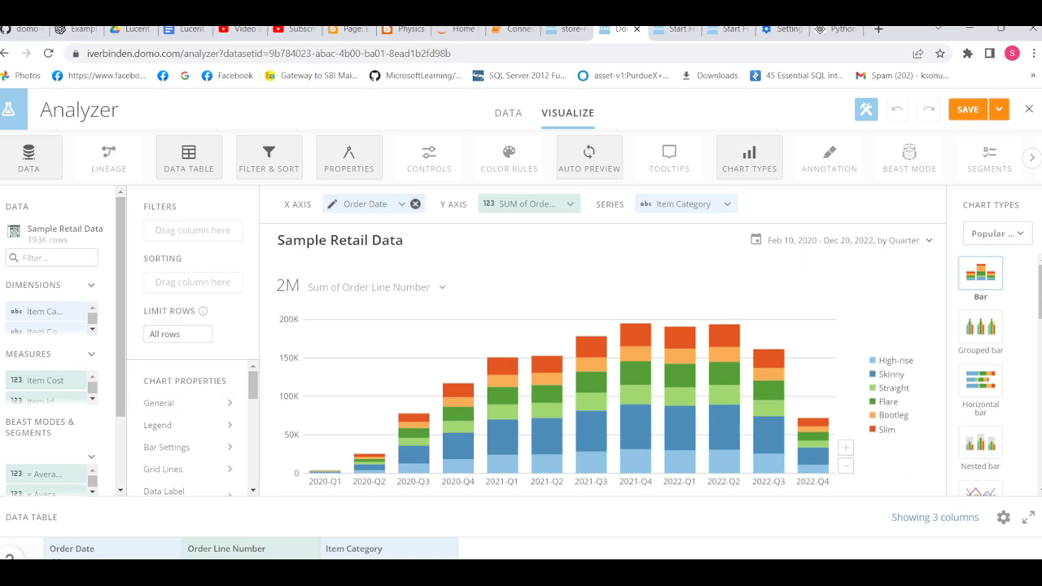
pyautogui.click(429, 159)
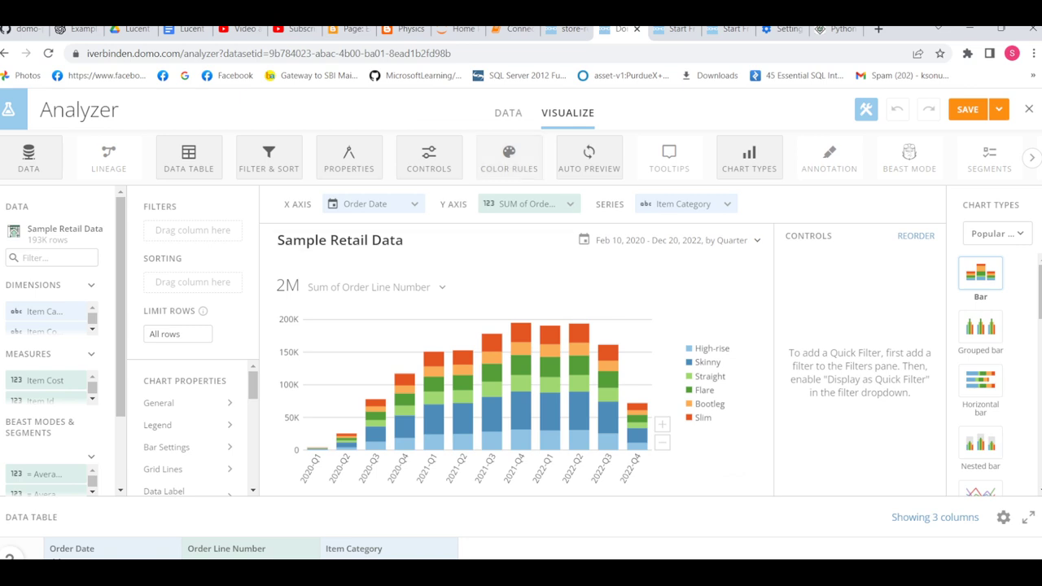
# - Open Color Rules and cancel without adding any rule
pyautogui.click(509, 157)
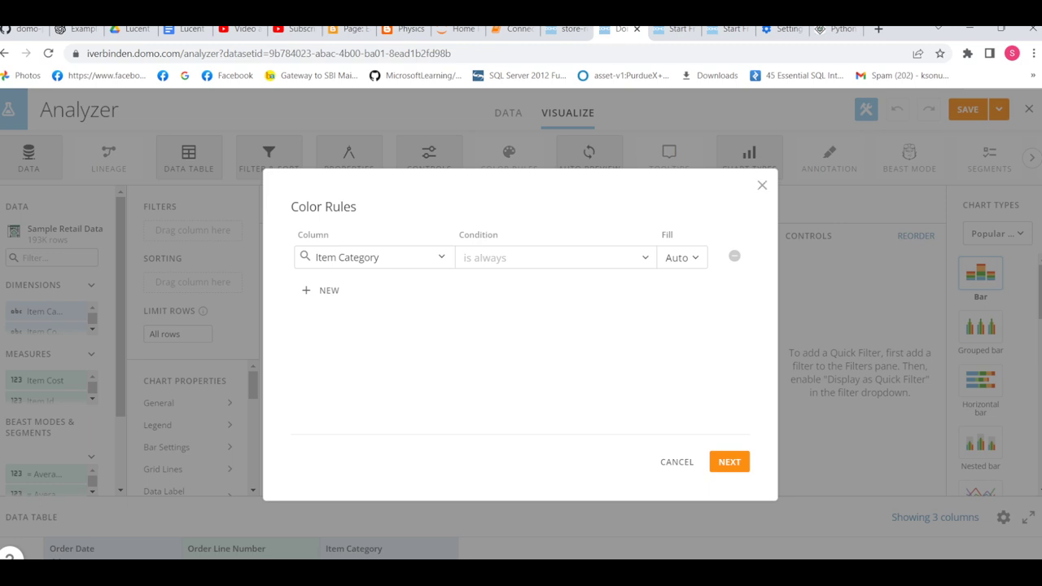
pyautogui.click(762, 185)
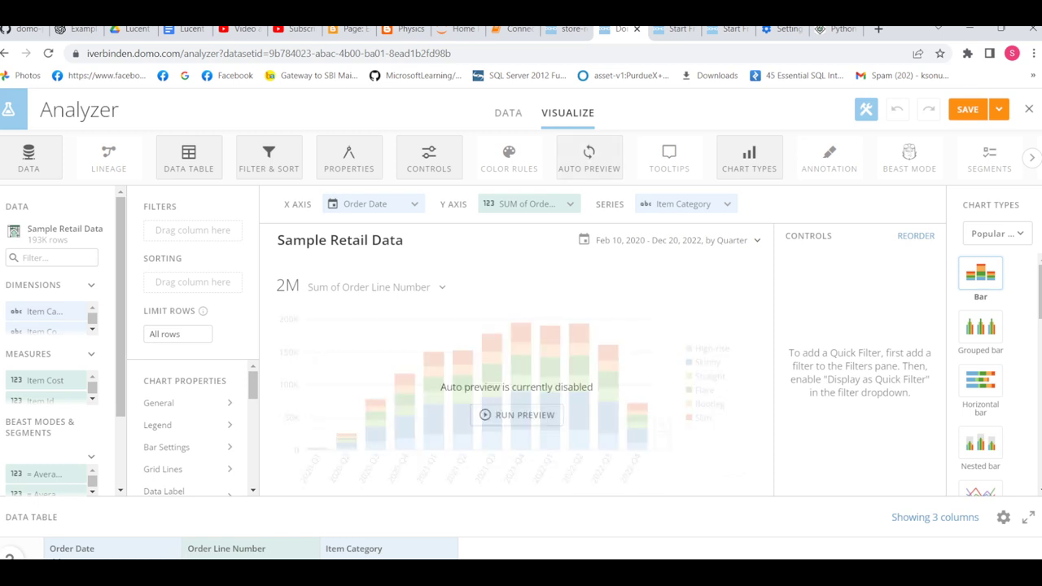
# - Run the chart preview again and dismiss the Invite your team popup
pyautogui.click(521, 414)
pyautogui.moveTo(490, 439)
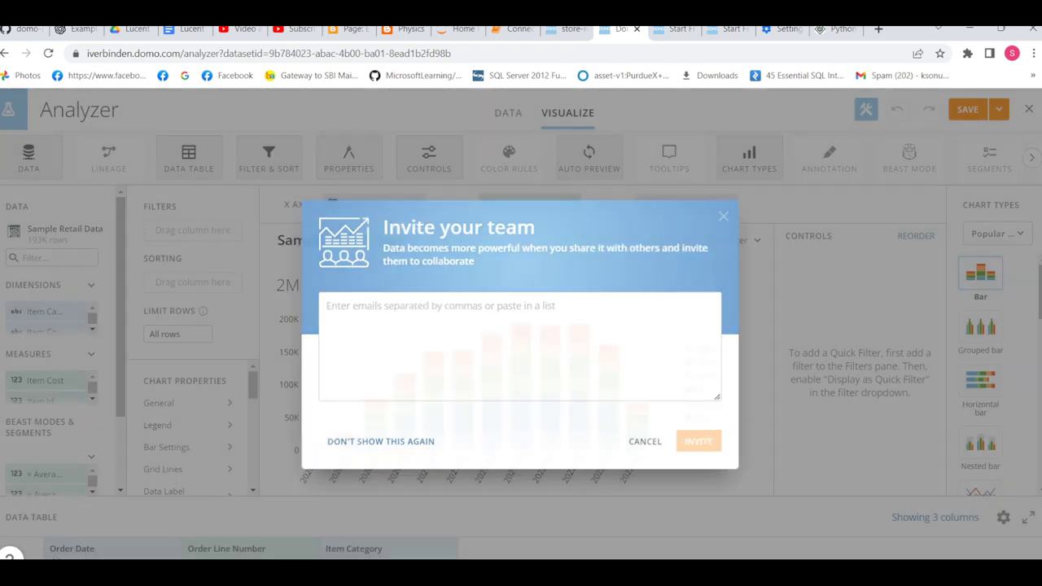
pyautogui.press('Escape')
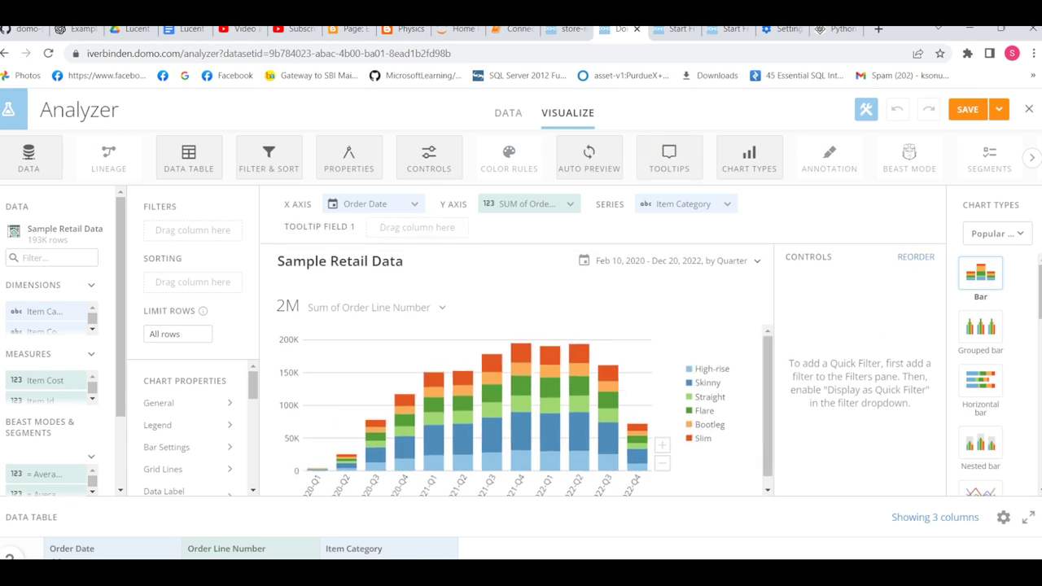
pyautogui.scroll(-1, 602, 358)
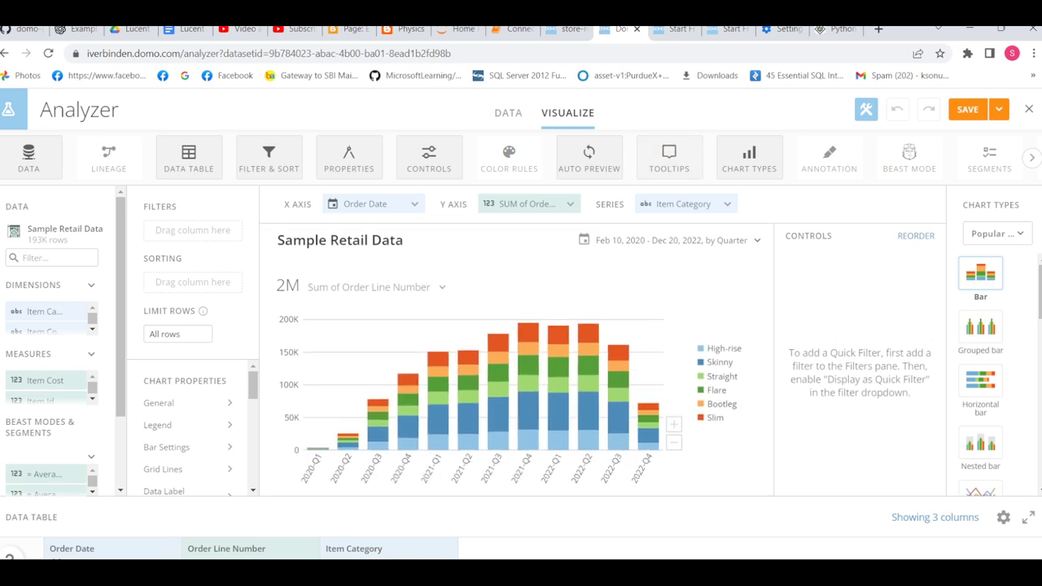
pyautogui.scroll(1, 603, 358)
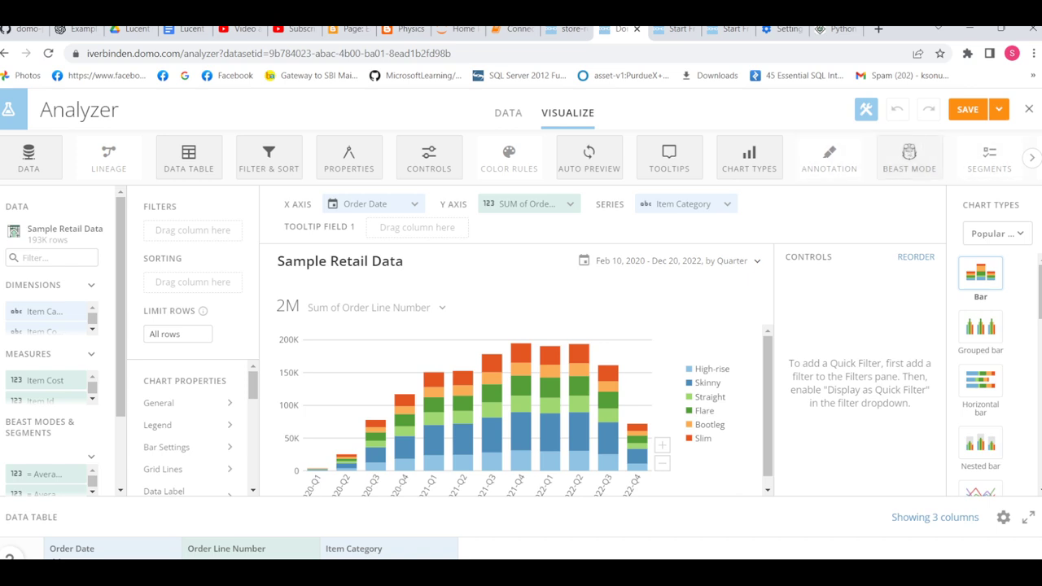
# - Start adding an annotation to the stacked bar chart
pyautogui.click(829, 159)
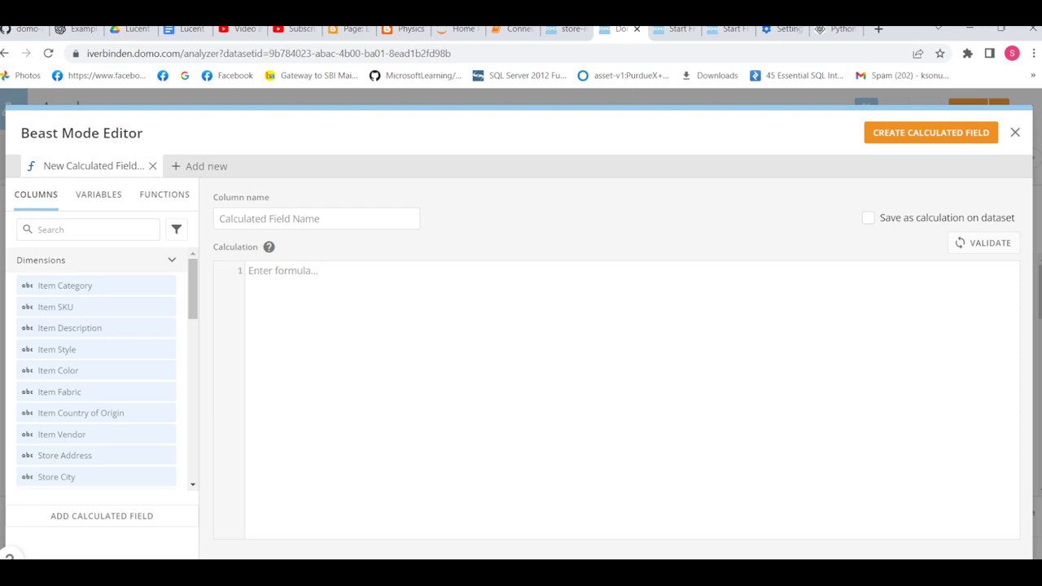
# - Close the Beast Mode Editor, then review and close the Create a segment dialog unsaved
pyautogui.click(1014, 131)
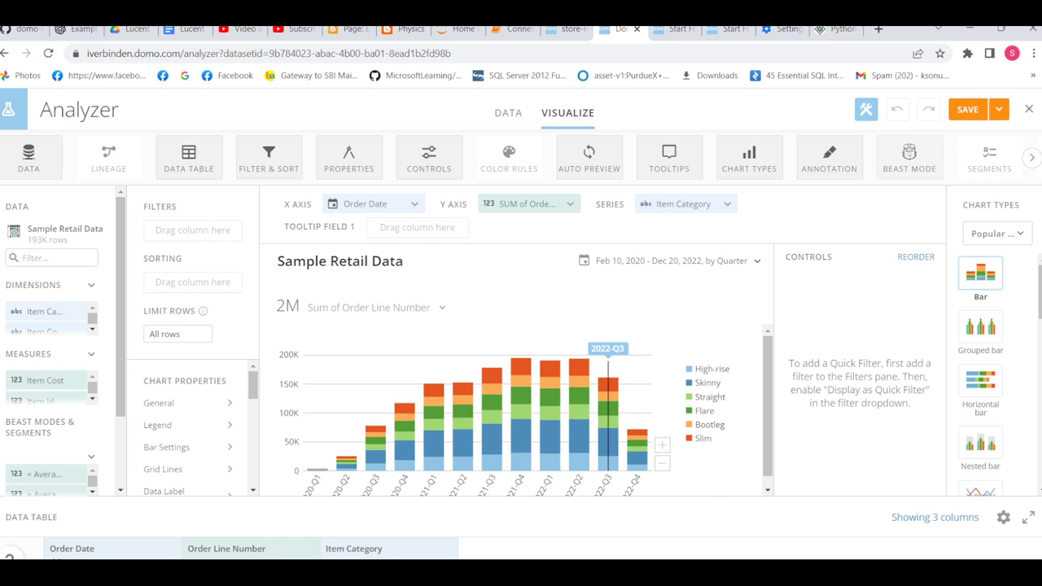
pyautogui.click(1031, 157)
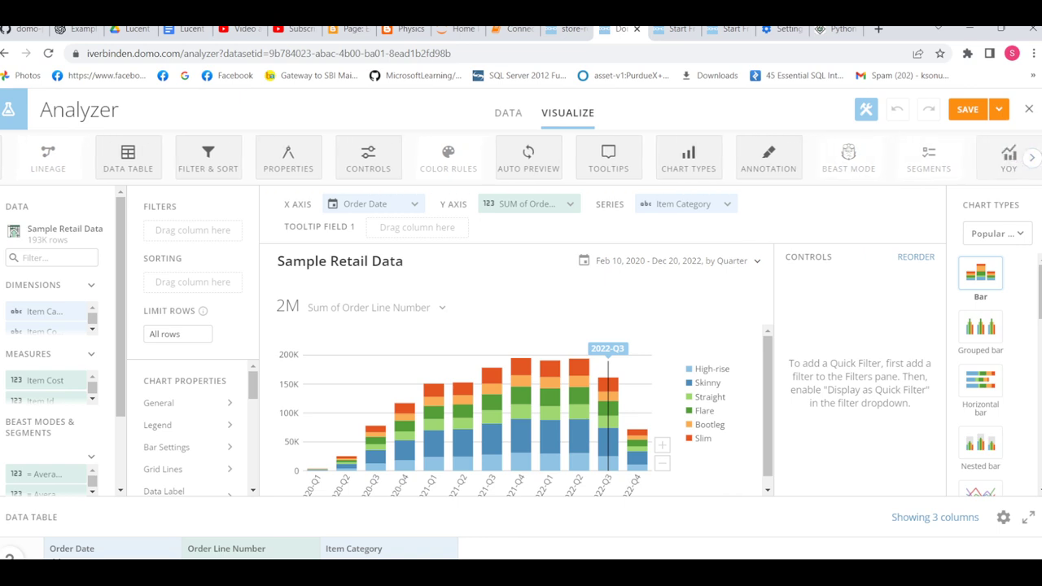
pyautogui.click(929, 159)
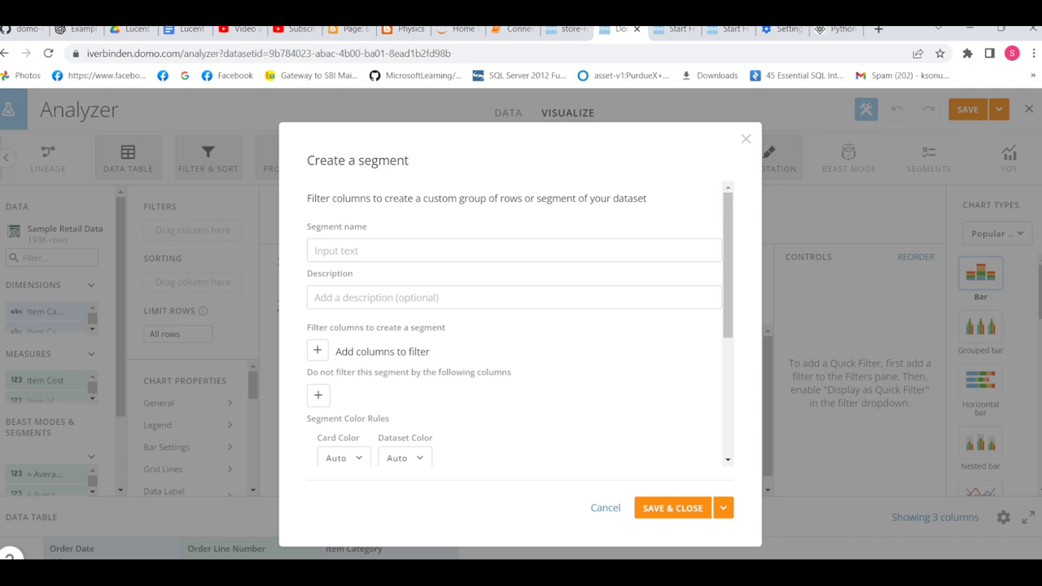
pyautogui.scroll(-2, 515, 326)
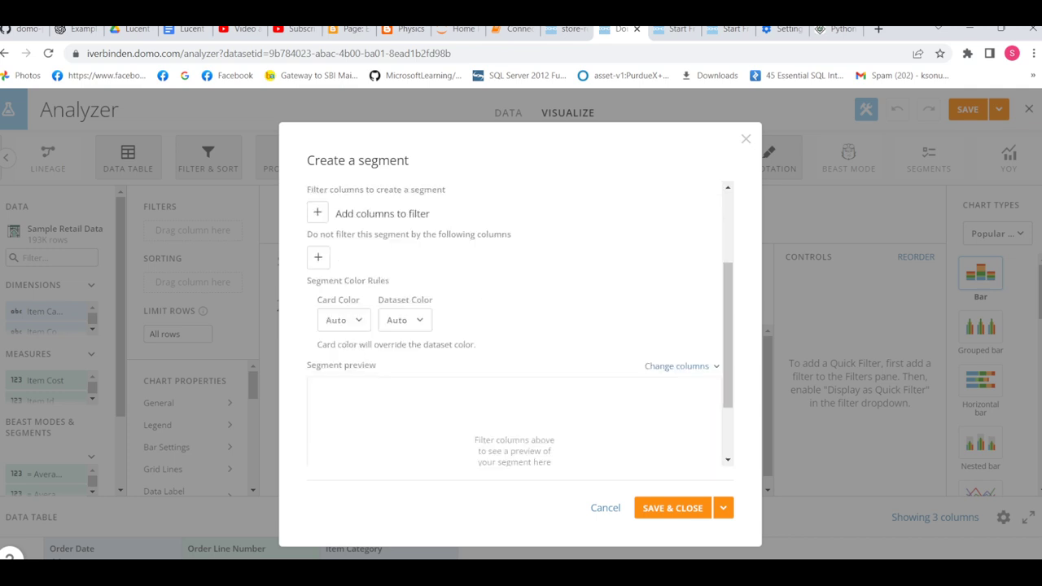
pyautogui.scroll(-1, 515, 325)
pyautogui.scroll(3, 515, 325)
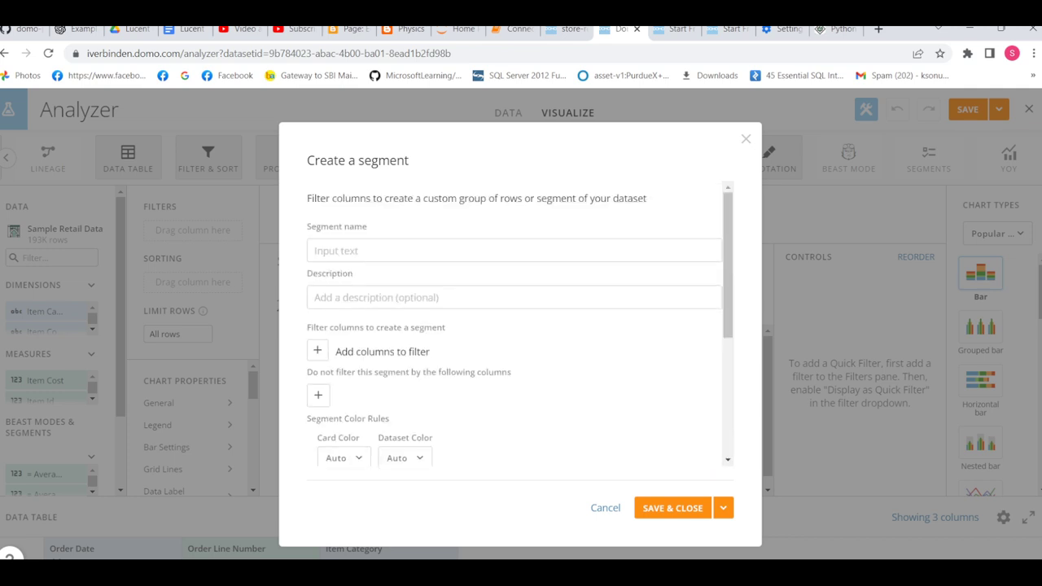
pyautogui.click(746, 138)
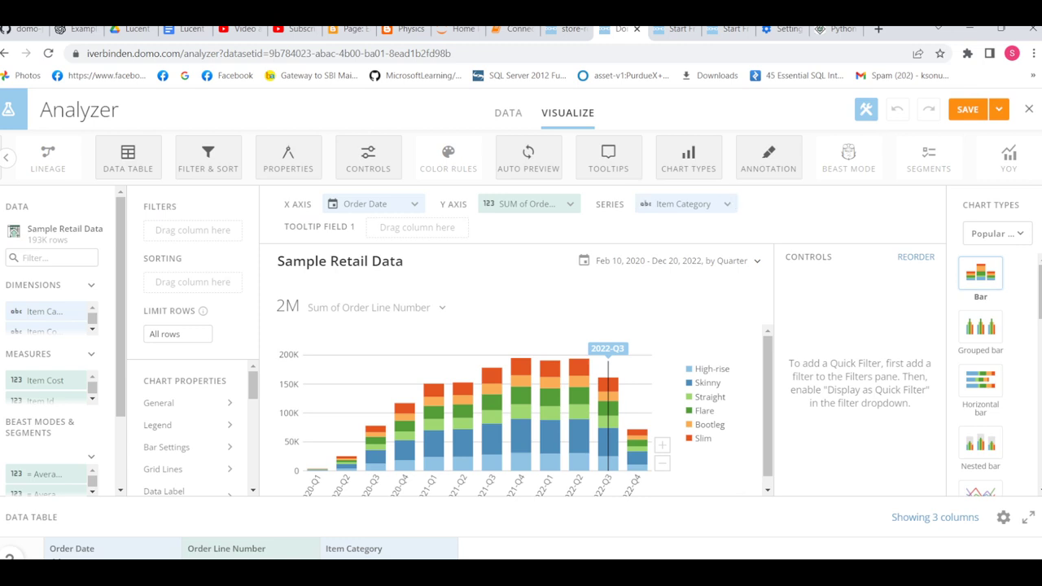
pyautogui.click(670, 260)
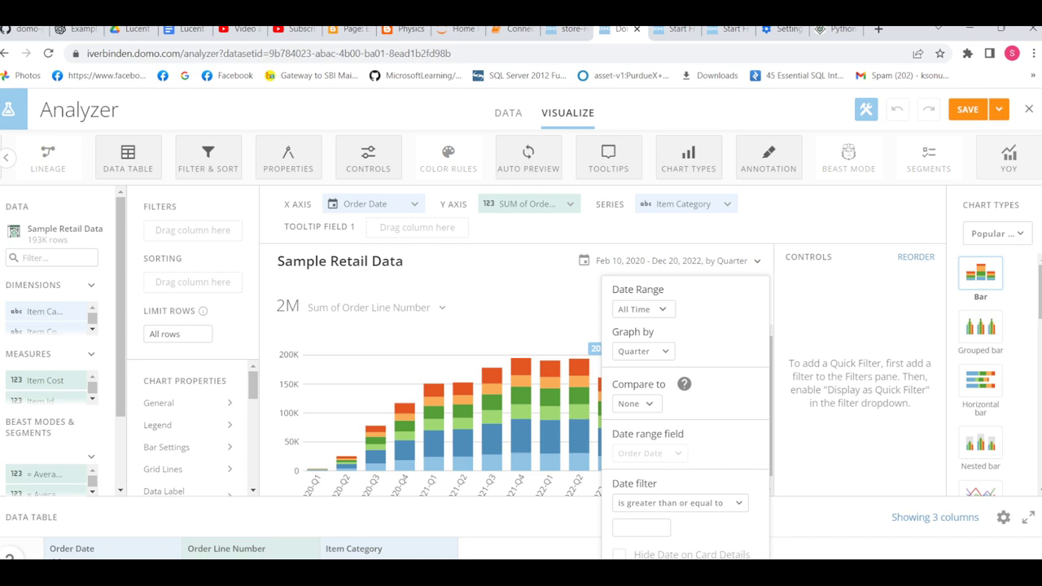
pyautogui.press('Escape')
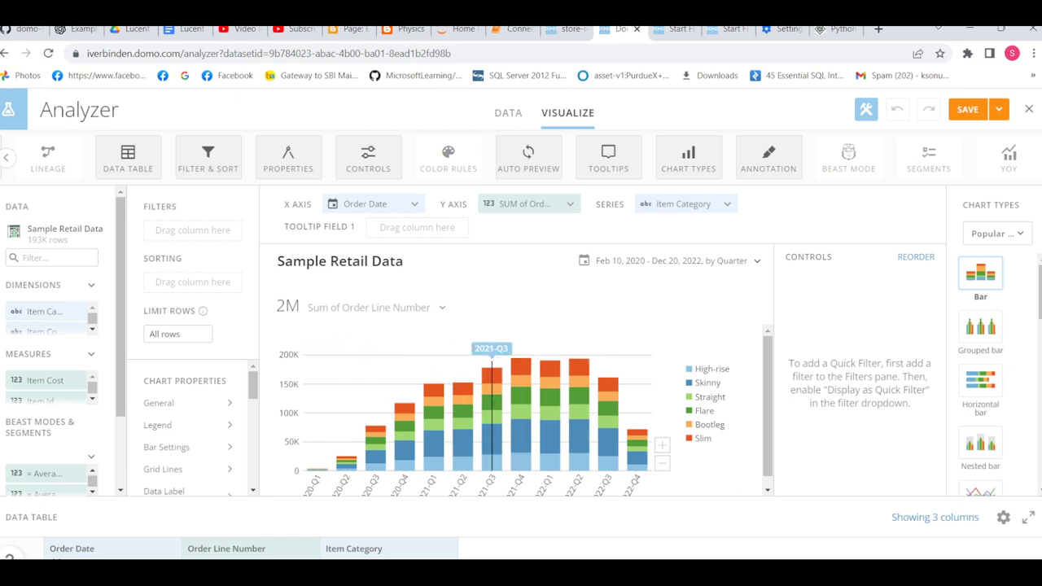
# - View the 193,292 raw rows on the DATA tab, scrolling across columns like Item Fabric
pyautogui.click(508, 113)
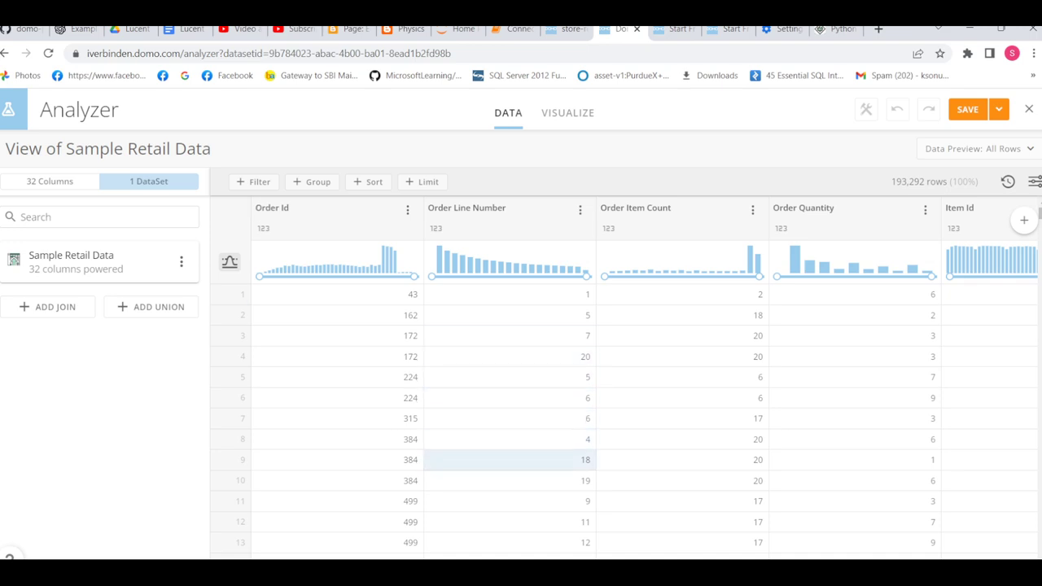
pyautogui.hscroll(10, 505, 315)
pyautogui.hscroll(5, 505, 315)
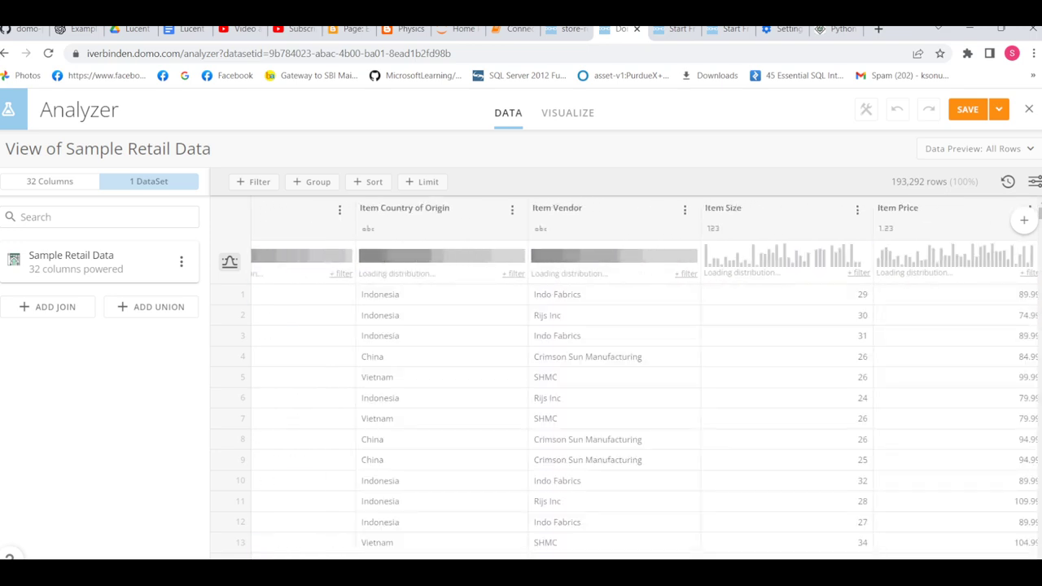
pyautogui.hscroll(-2, 505, 315)
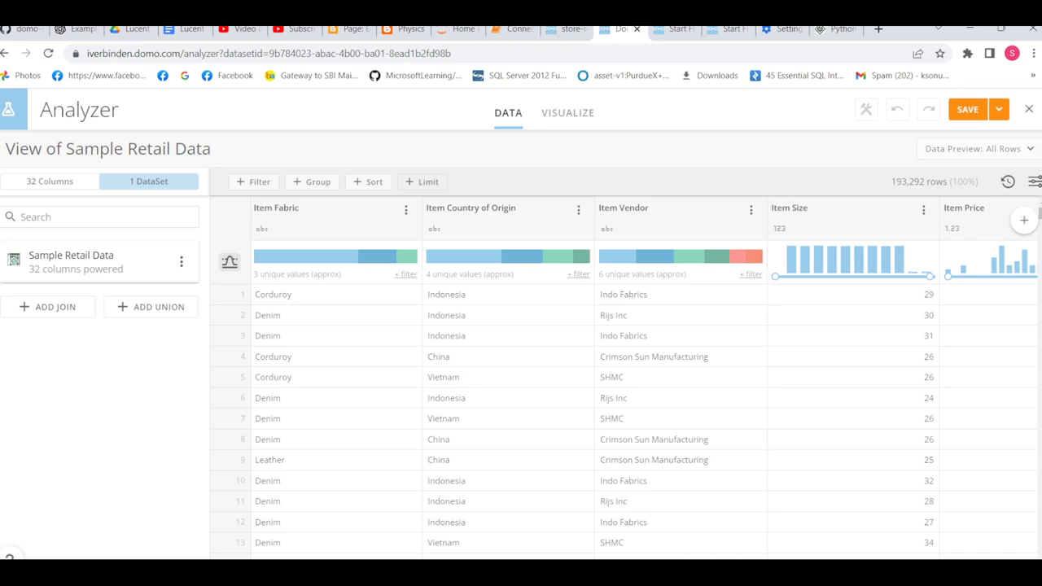
# - Return to the VISUALIZE view of the stacked quarterly bar chart
pyautogui.click(567, 112)
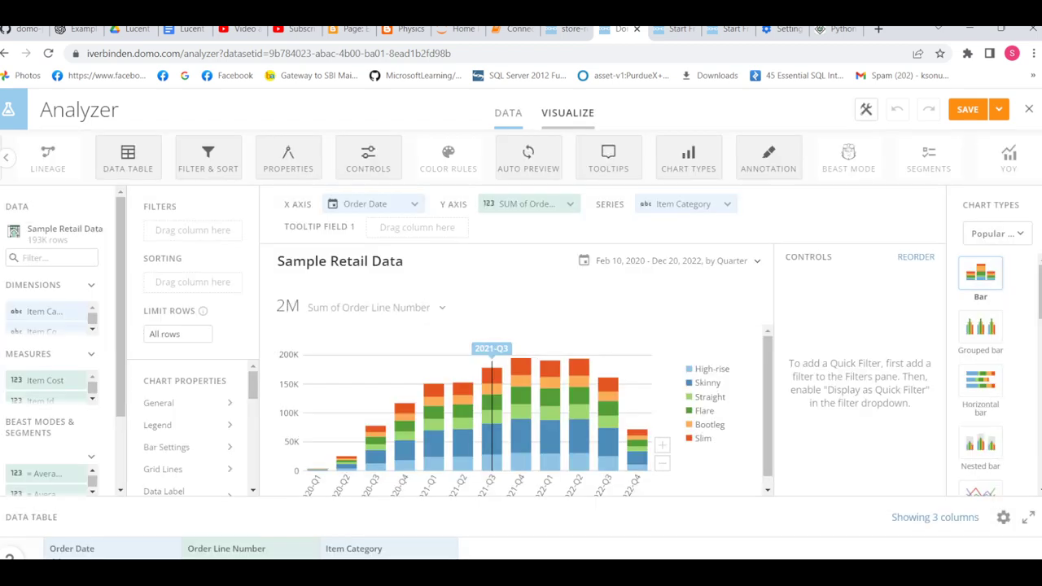